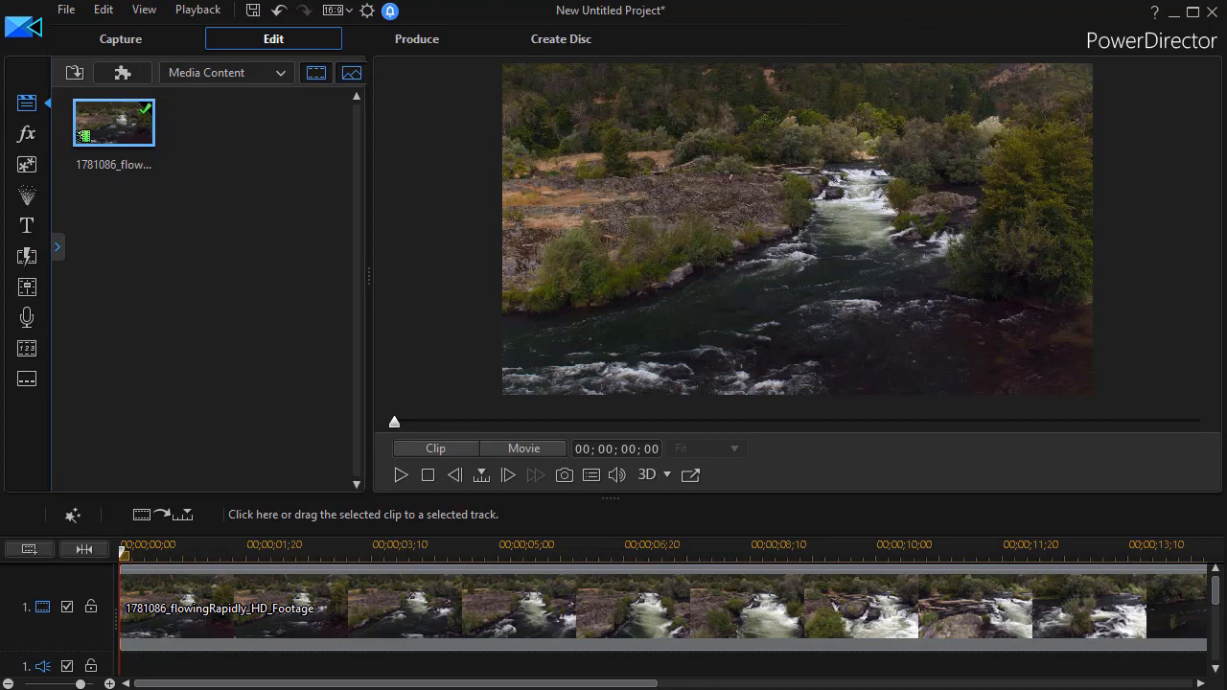
# Play the river footage clip from the start and stop the playback.
pyautogui.click(401, 476)
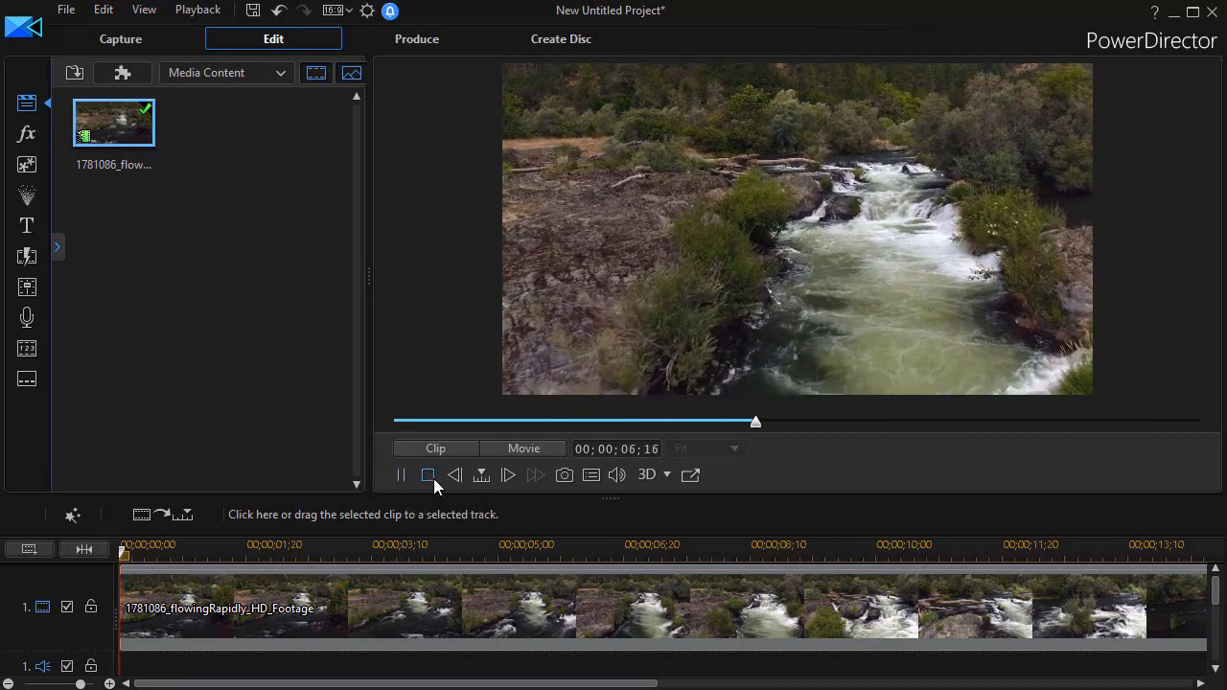
pyautogui.click(429, 476)
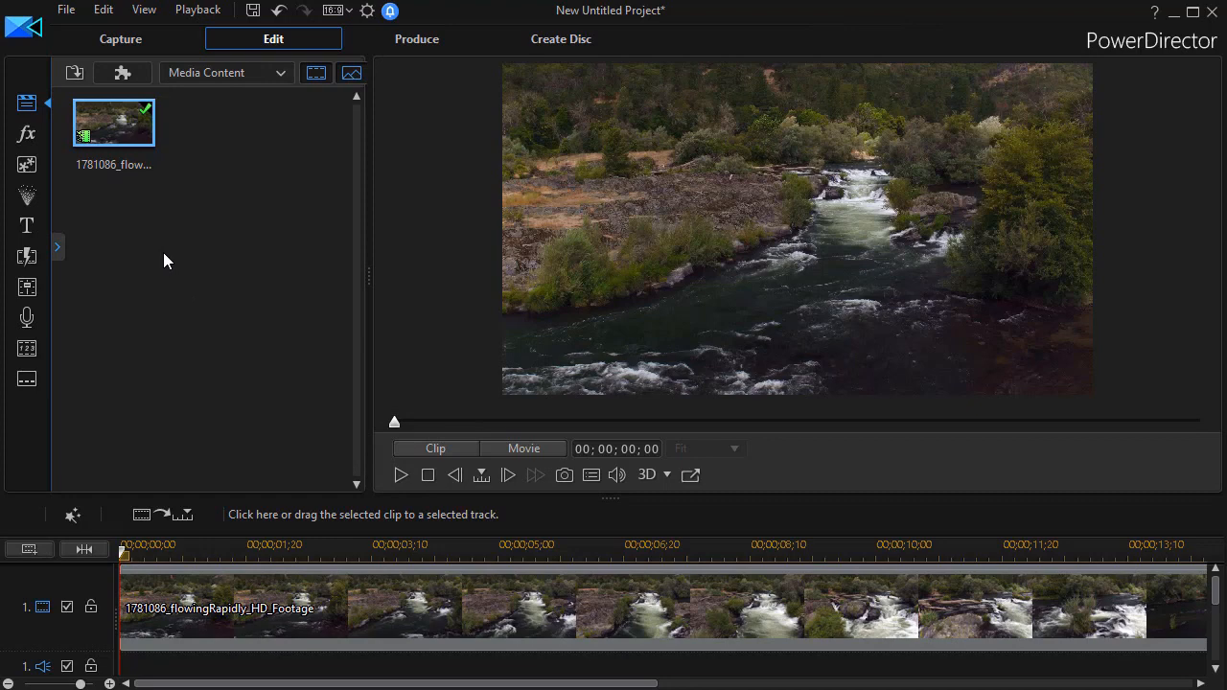
# Add the Adorage Transition from the proDAD transitions category to the start of the river clip on video track 1.
pyautogui.click(27, 257)
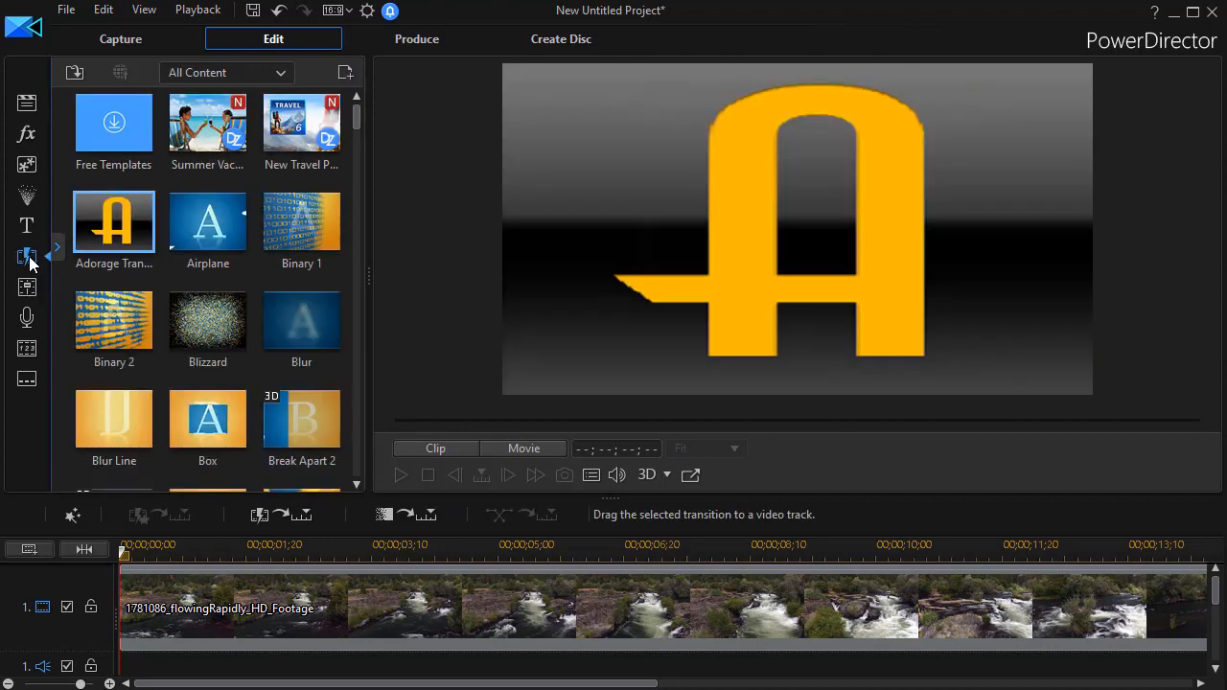
pyautogui.click(282, 74)
pyautogui.moveTo(288, 126); pyautogui.dragTo(285, 196)
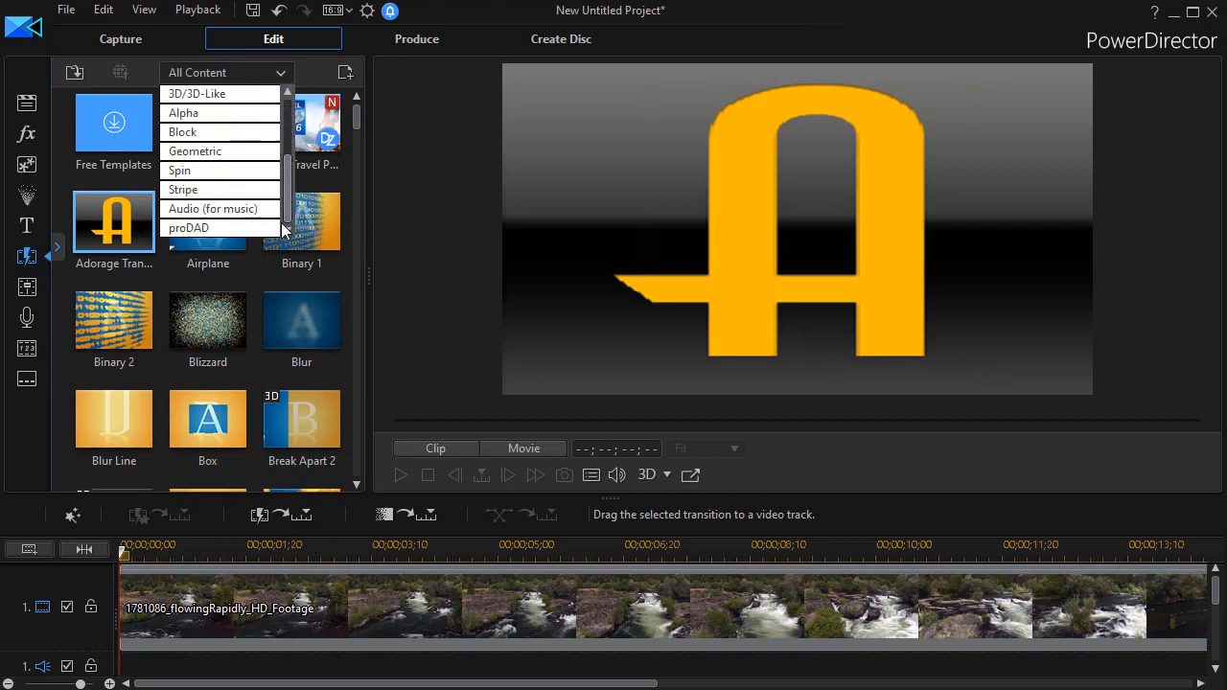
pyautogui.click(191, 228)
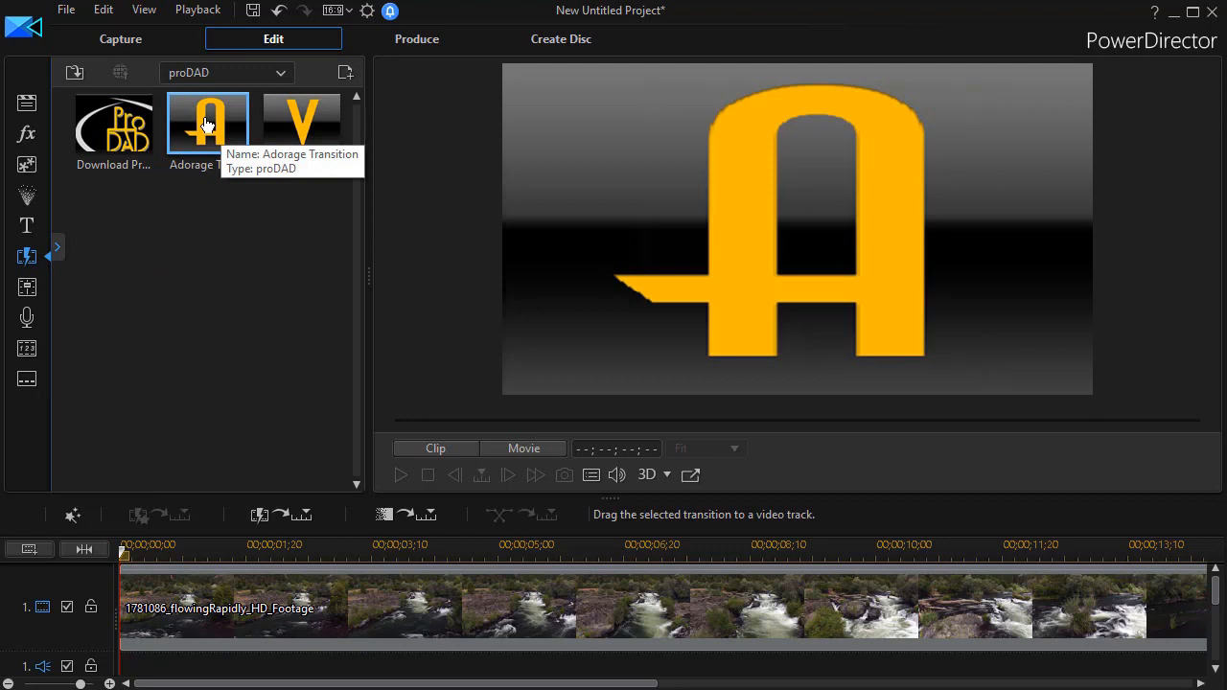
pyautogui.moveTo(205, 124); pyautogui.dragTo(122, 620)
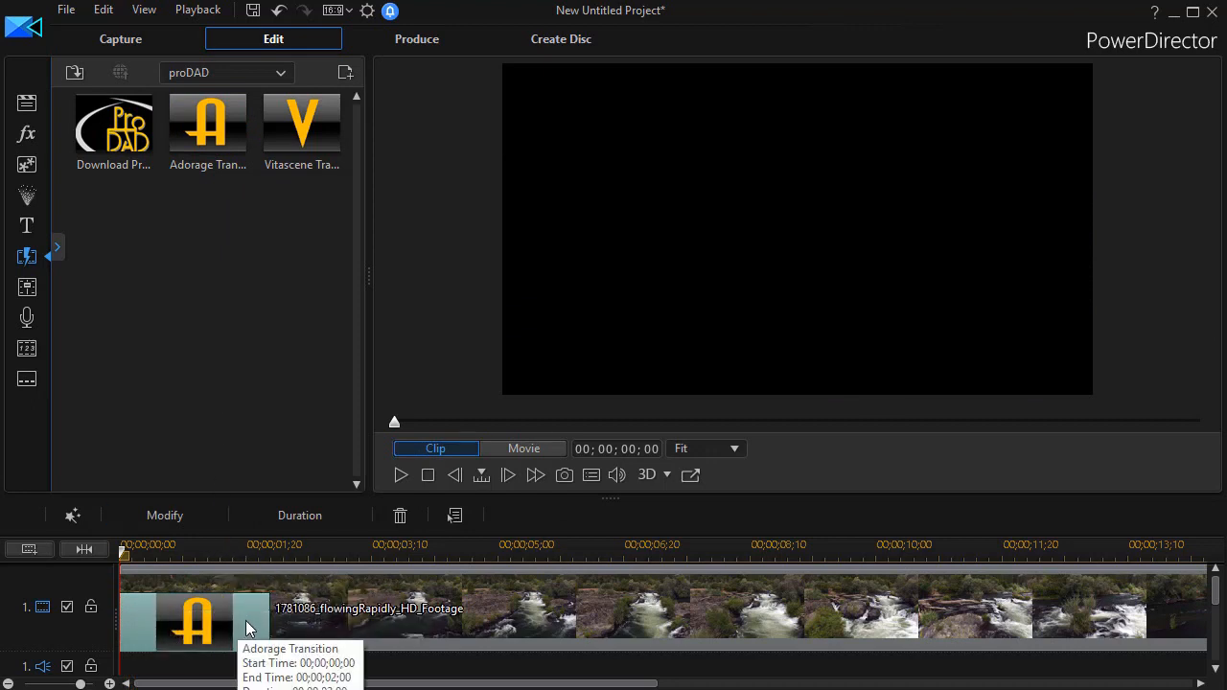
# Open the settings of the opening Adorage transition and launch its stand-alone effect editor.
pyautogui.doubleClick(245, 620)
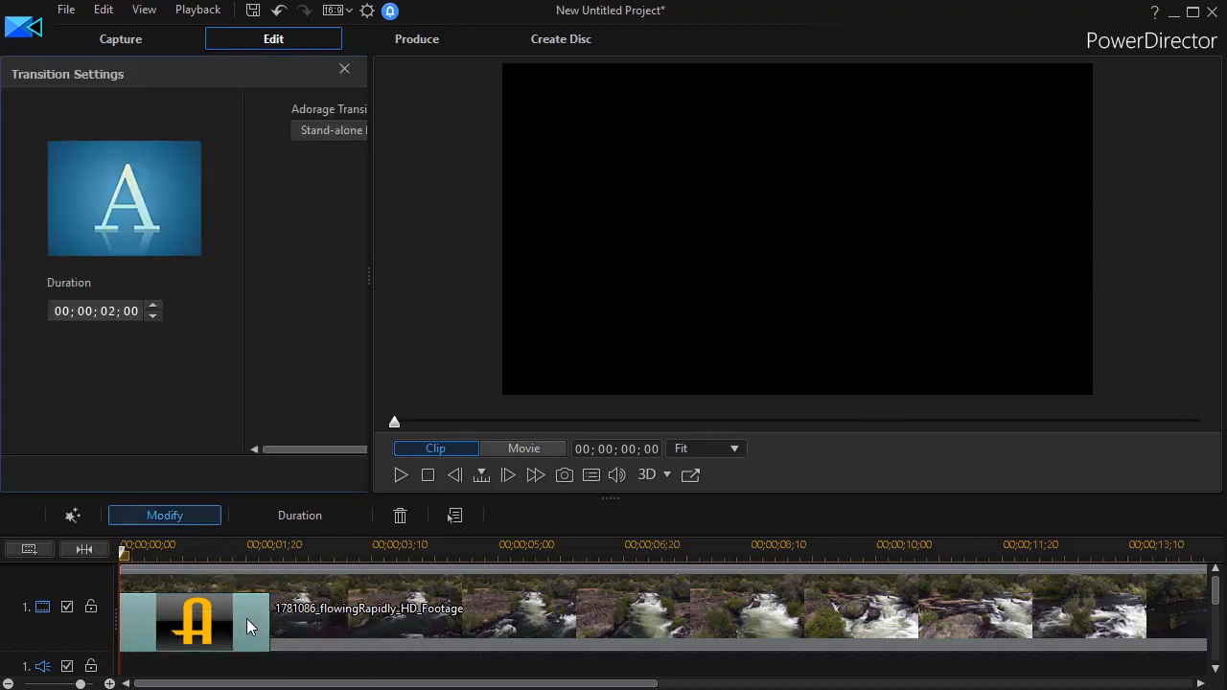
pyautogui.moveTo(369, 276); pyautogui.dragTo(470, 283)
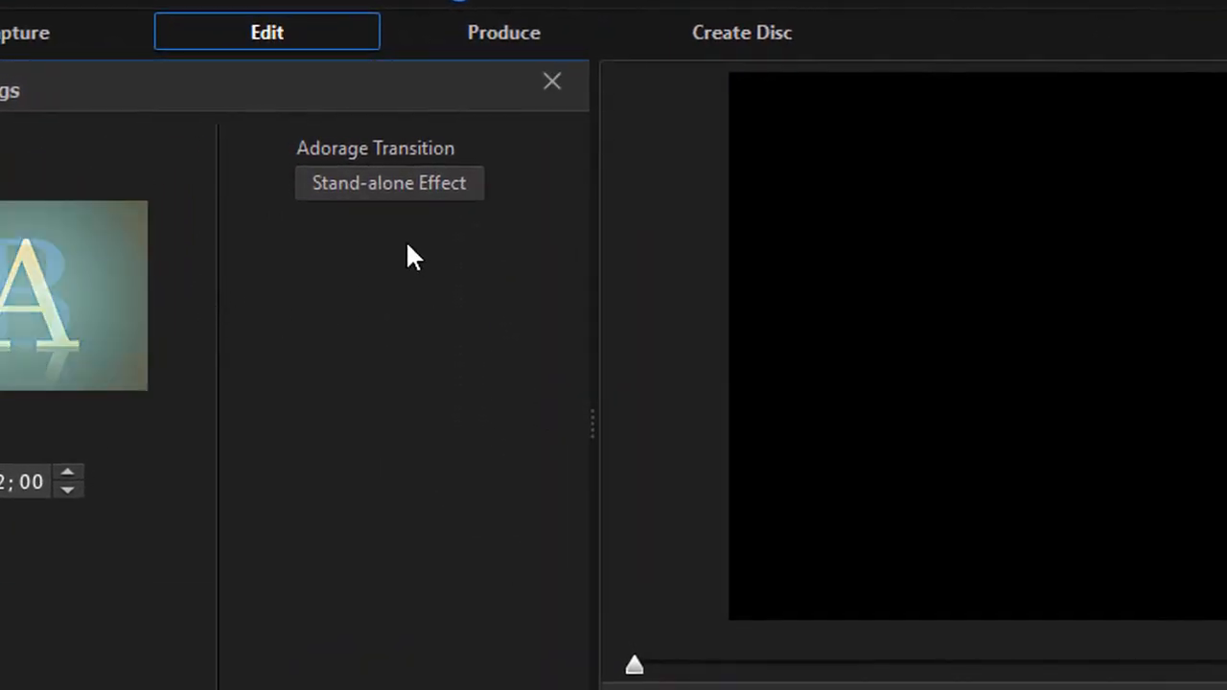
pyautogui.click(384, 184)
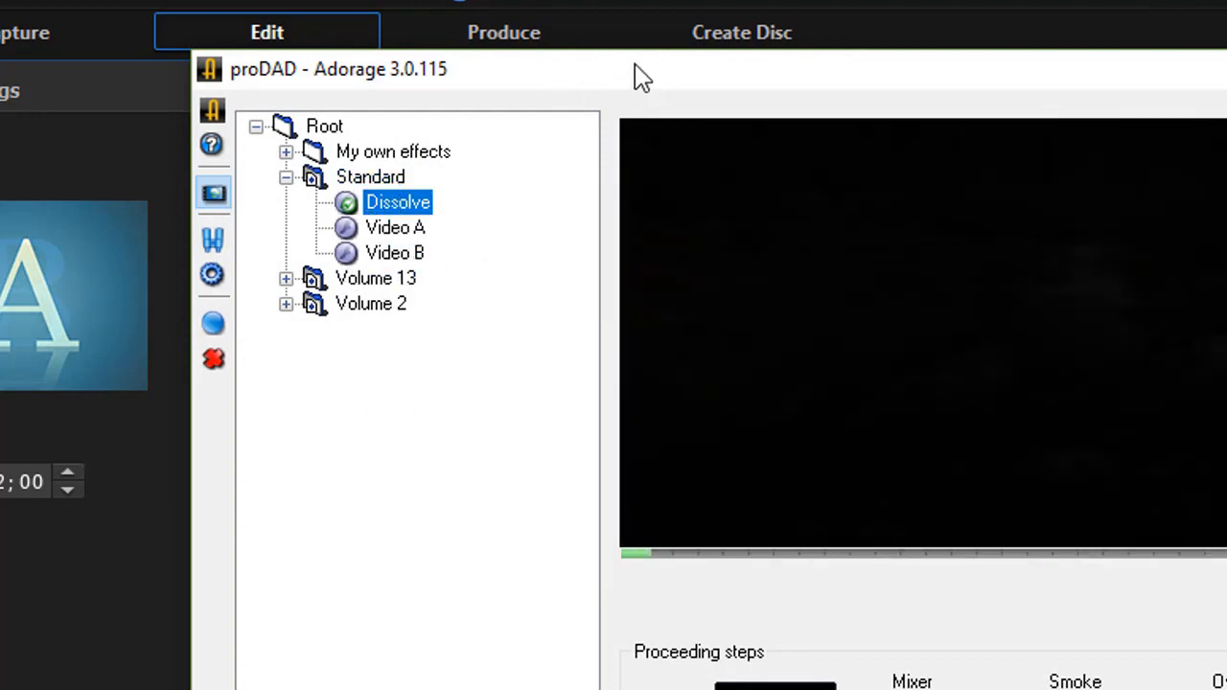
pyautogui.moveTo(639, 74)
pyautogui.mouseDown()
pyautogui.moveTo(598, 67)
pyautogui.moveTo(658, 49)
pyautogui.moveTo(623, 105)
pyautogui.moveTo(639, 82)
pyautogui.mouseUp()
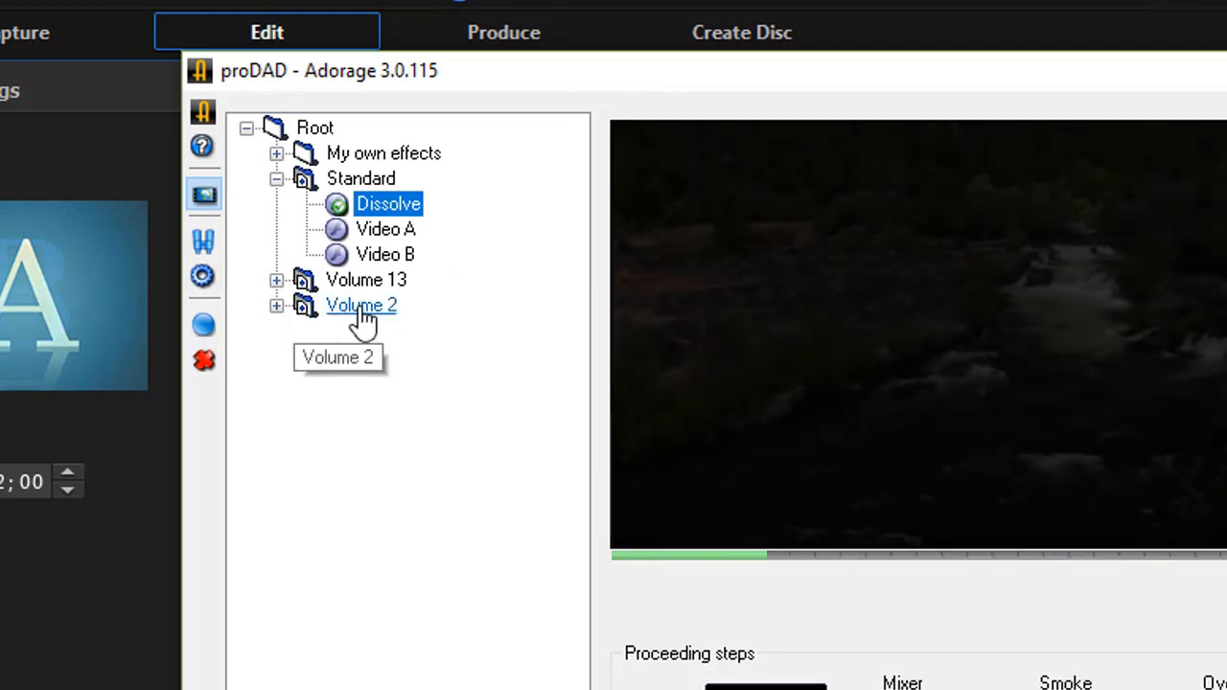
# Select the Circle effect from the Alpha-FX group of Volume 2 for the opening transition.
pyautogui.click(275, 307)
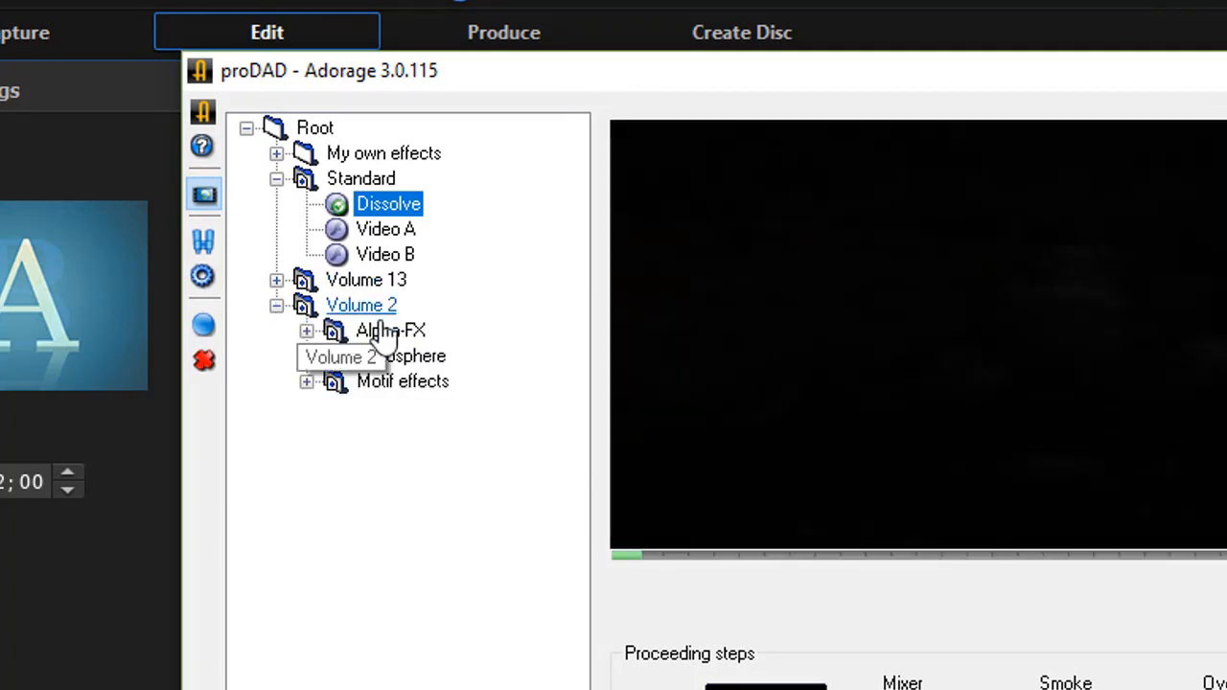
pyautogui.click(393, 342)
pyautogui.doubleClick(393, 335)
pyautogui.click(408, 283)
pyautogui.doubleClick(408, 283)
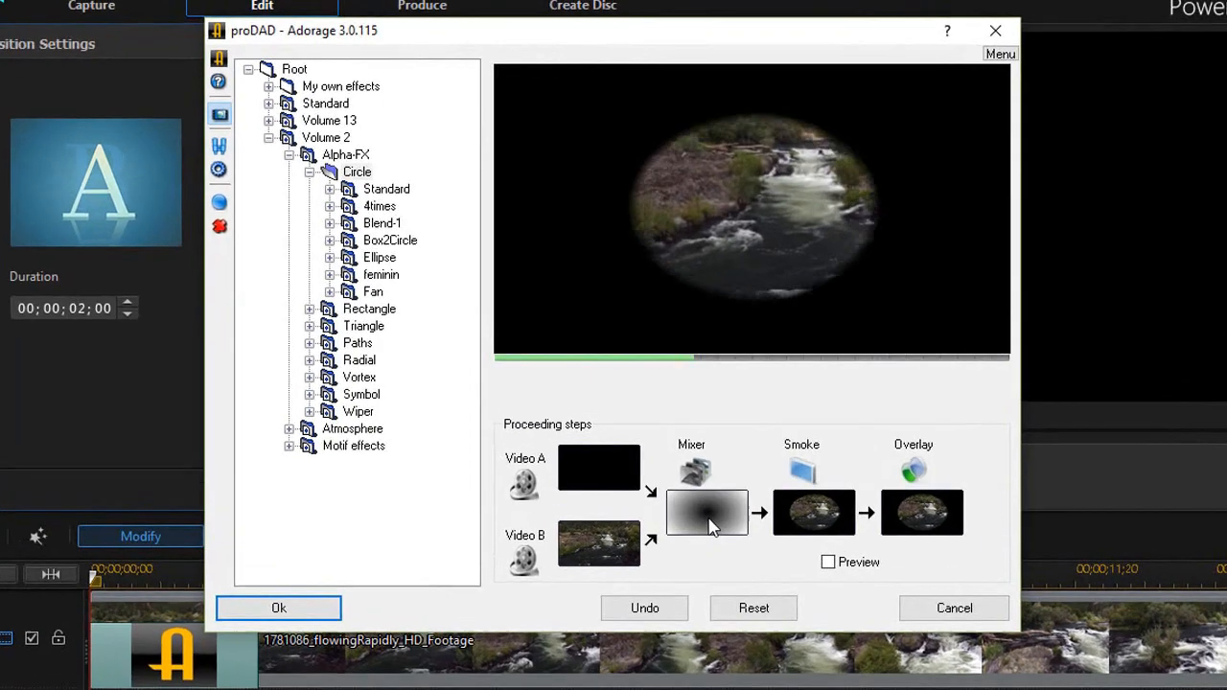
# Set the Mixer's border sharpness to 100% for the circle mask and confirm the Adorage effect.
pyautogui.doubleClick(673, 498)
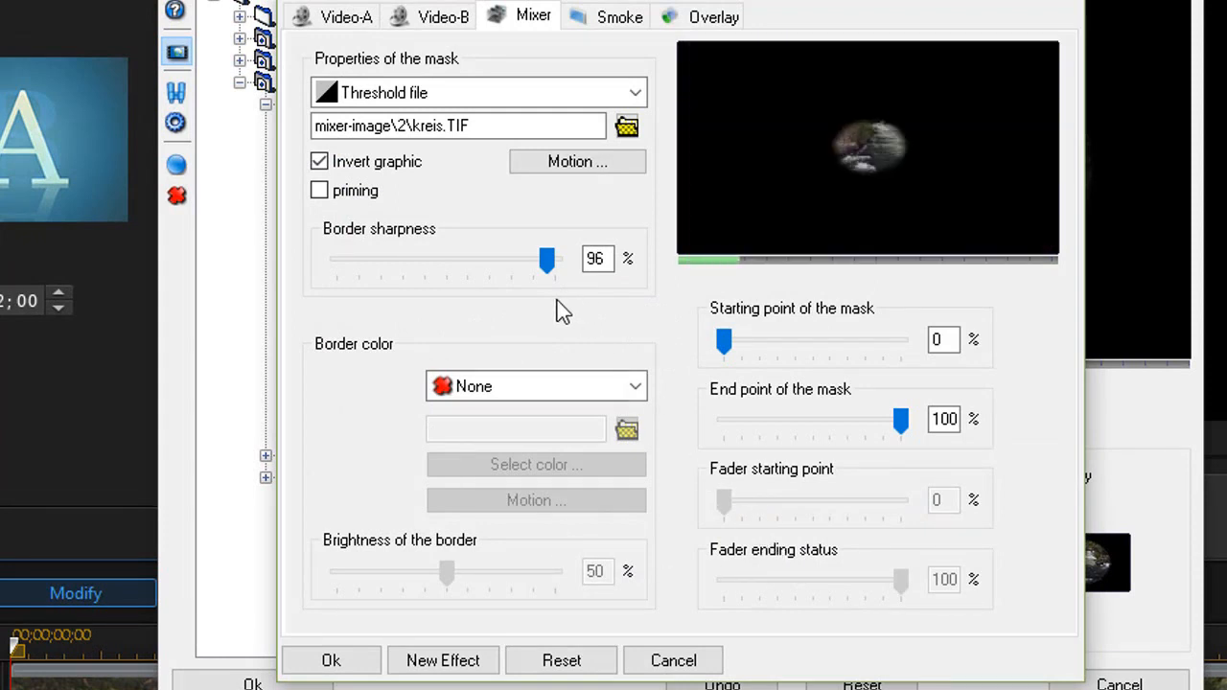
pyautogui.click(547, 259)
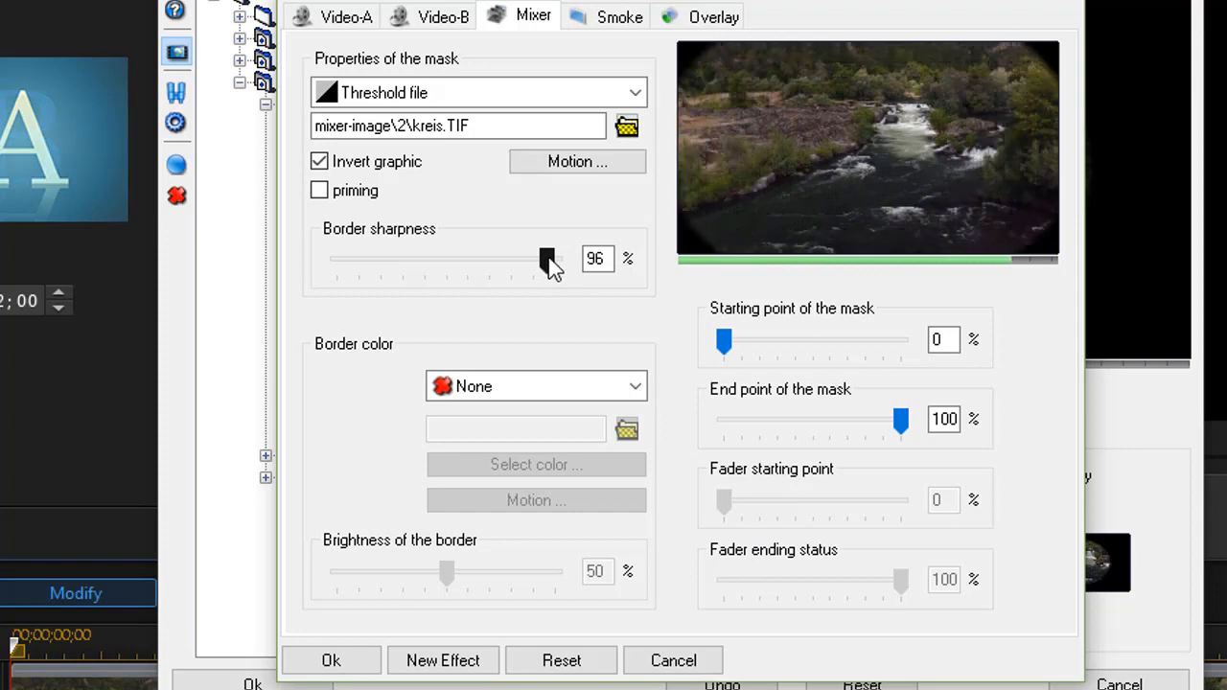
pyautogui.moveTo(547, 259); pyautogui.dragTo(568, 260)
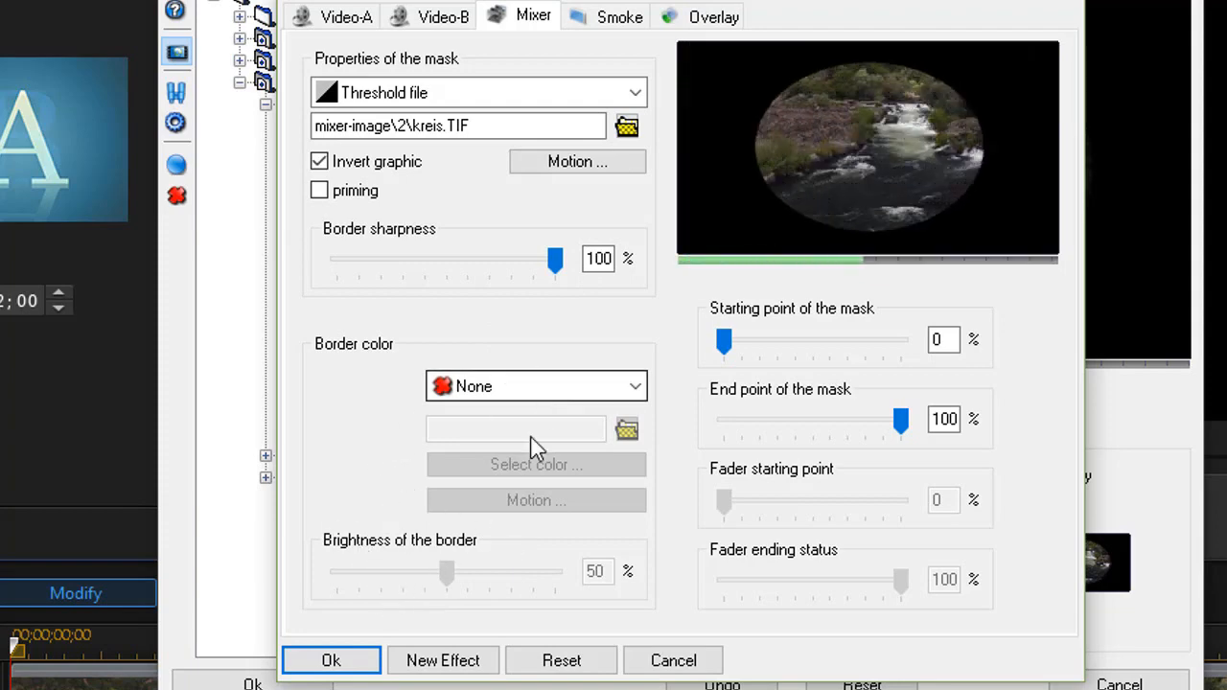
pyautogui.click(346, 660)
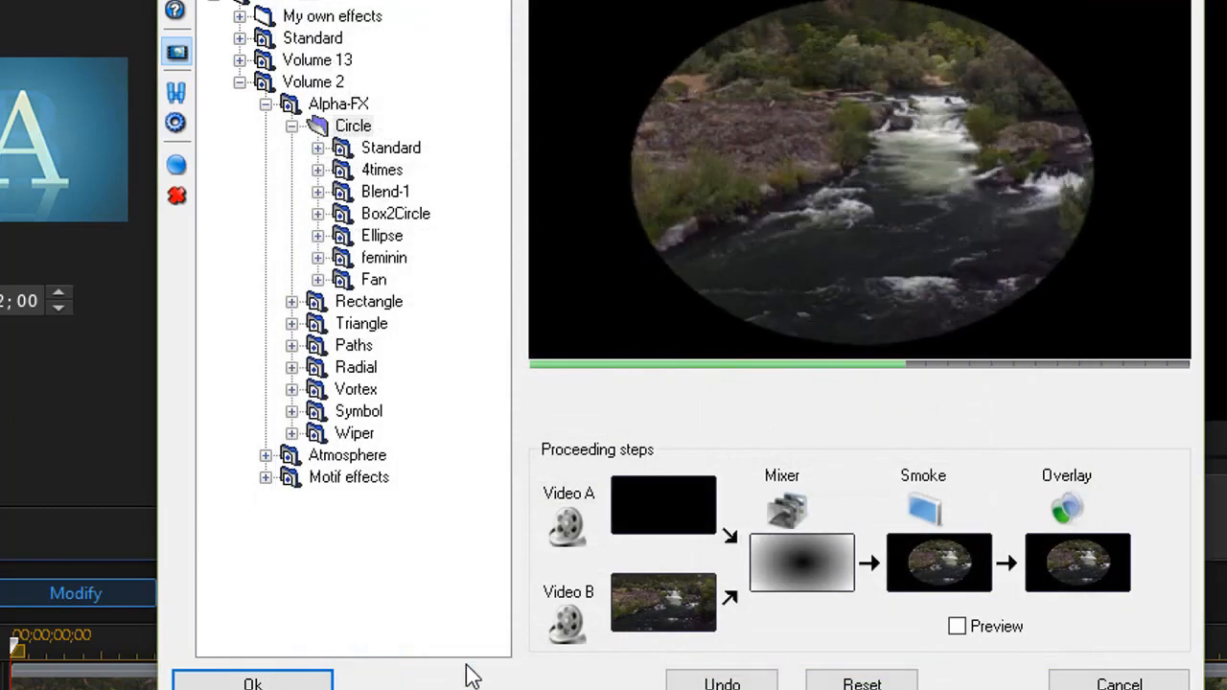
pyautogui.click(288, 682)
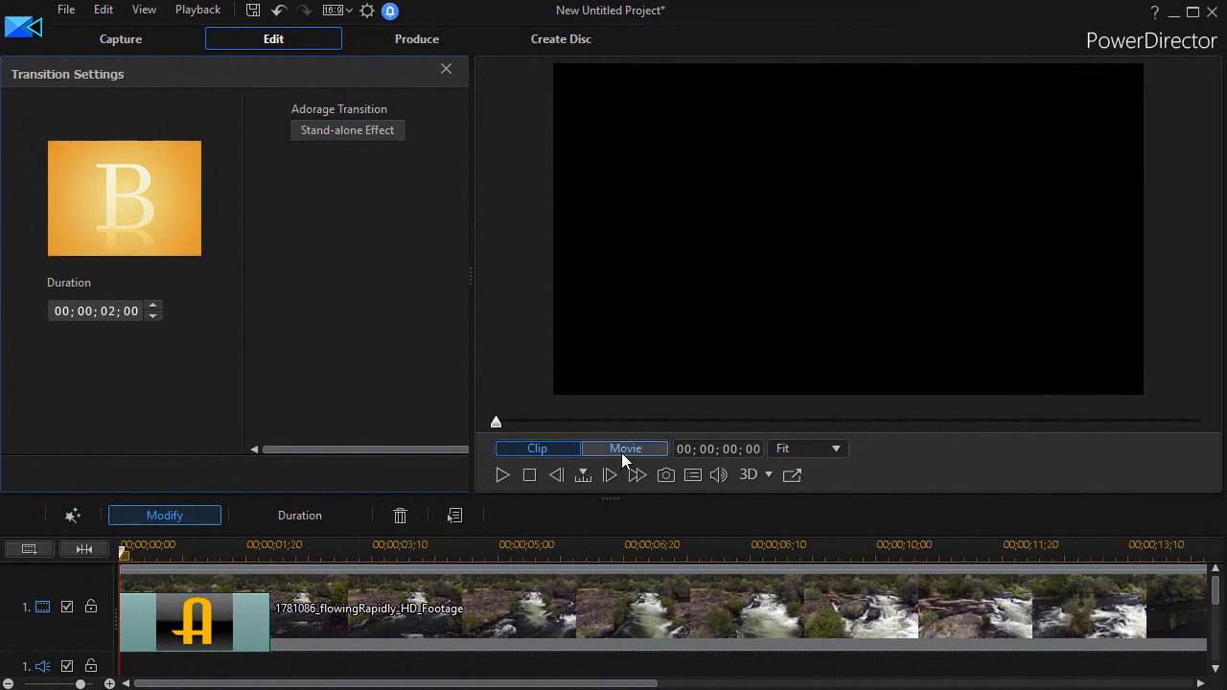
# Play the movie from the beginning past the opening circle transition and pause it.
pyautogui.click(622, 451)
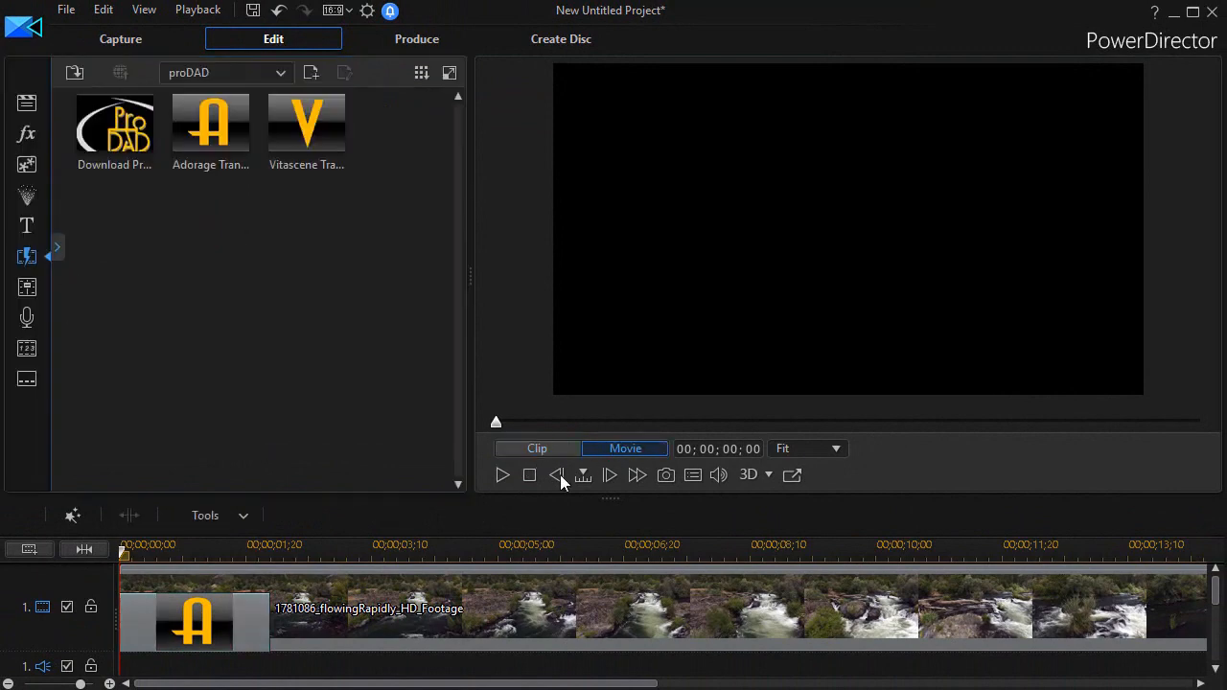
pyautogui.click(501, 474)
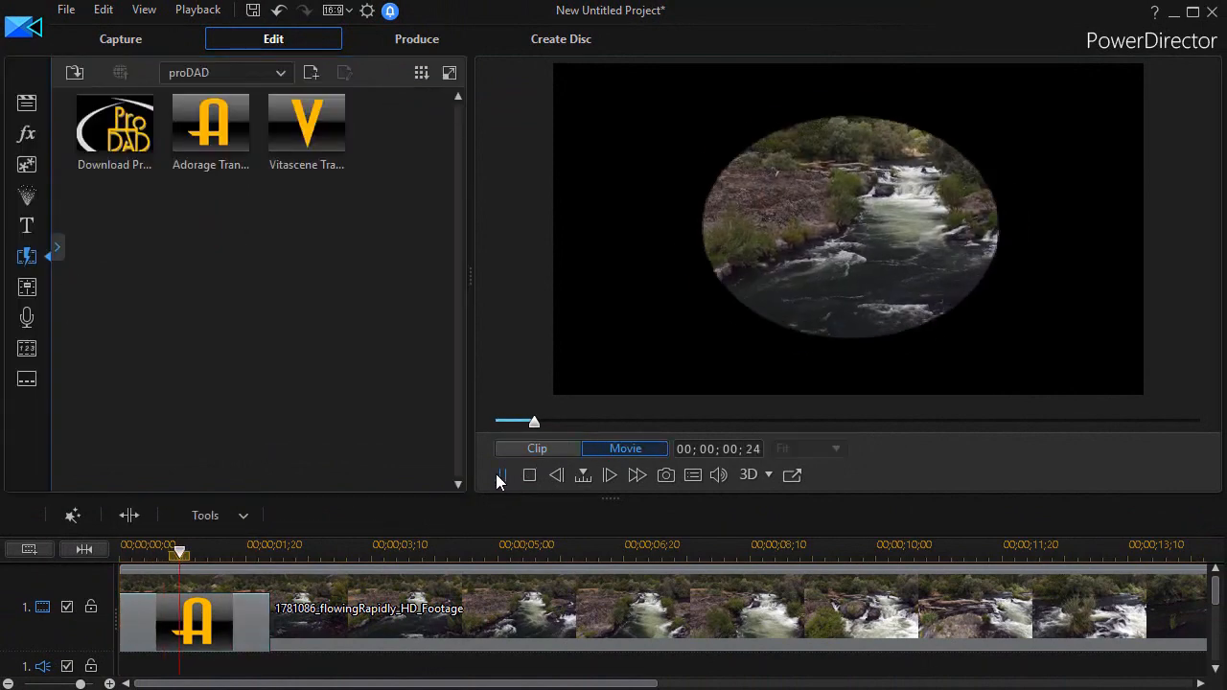
pyautogui.click(499, 476)
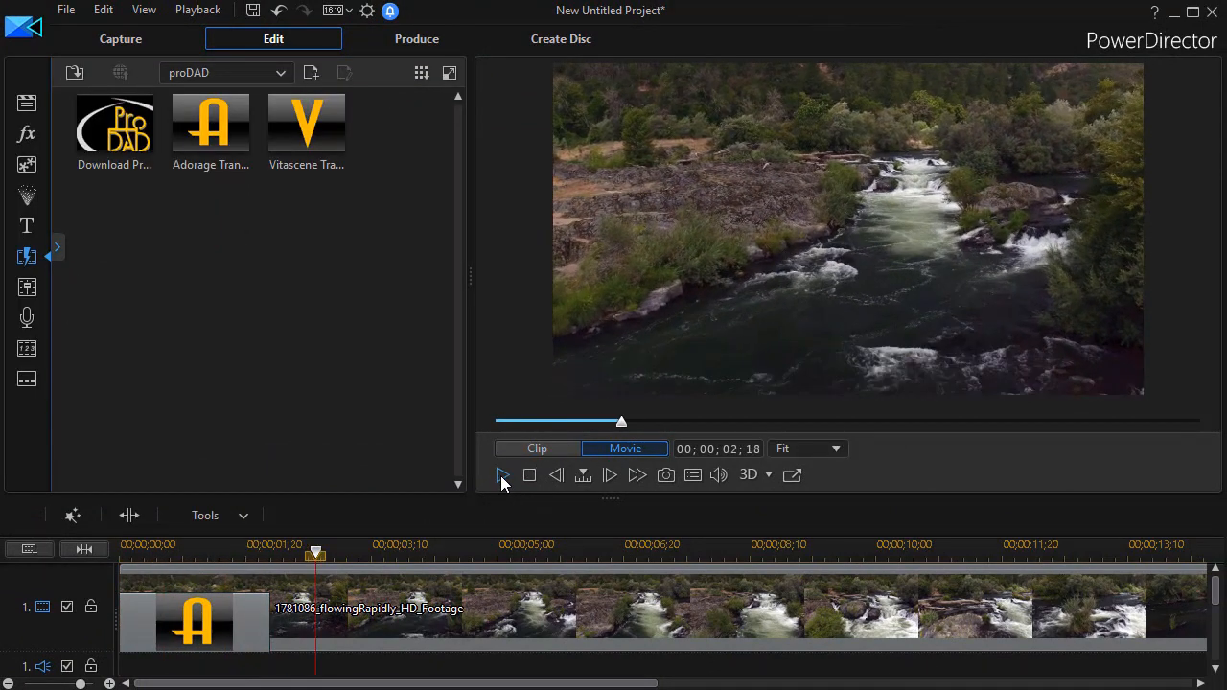
# Lengthen the opening transition so it ends at about 00;00;04;06 and play the movie through it.
pyautogui.click(273, 611)
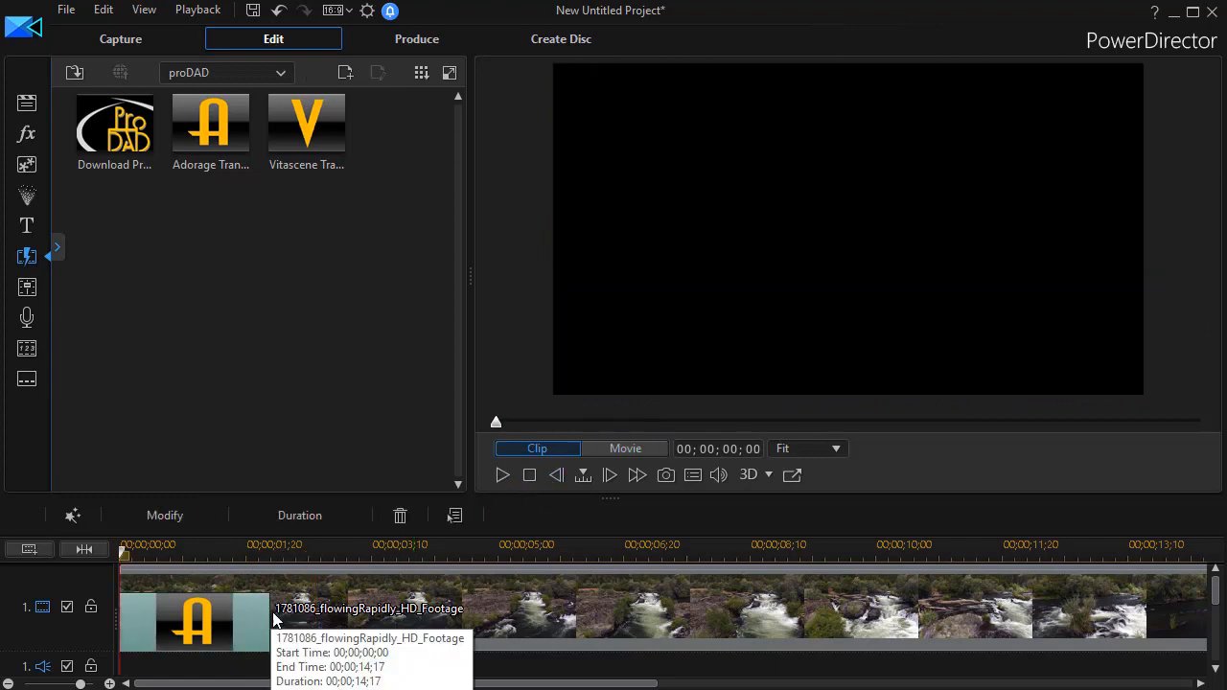
pyautogui.moveTo(271, 611); pyautogui.dragTo(436, 611)
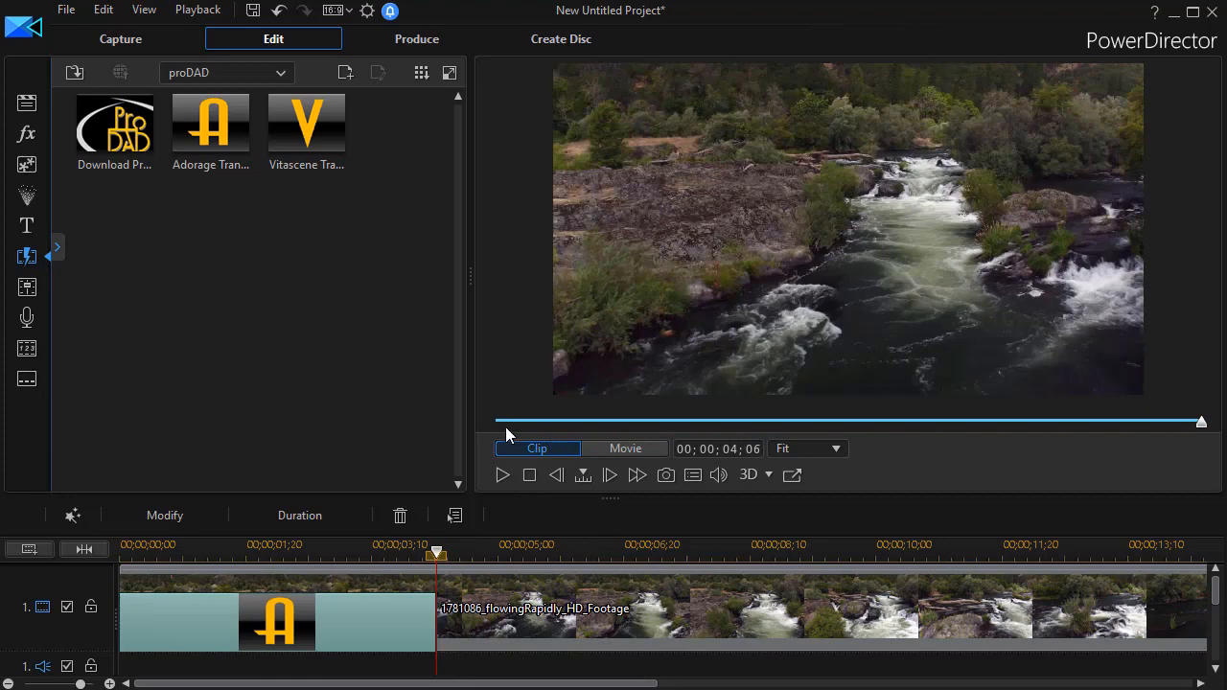
pyautogui.click(496, 423)
pyautogui.click(500, 474)
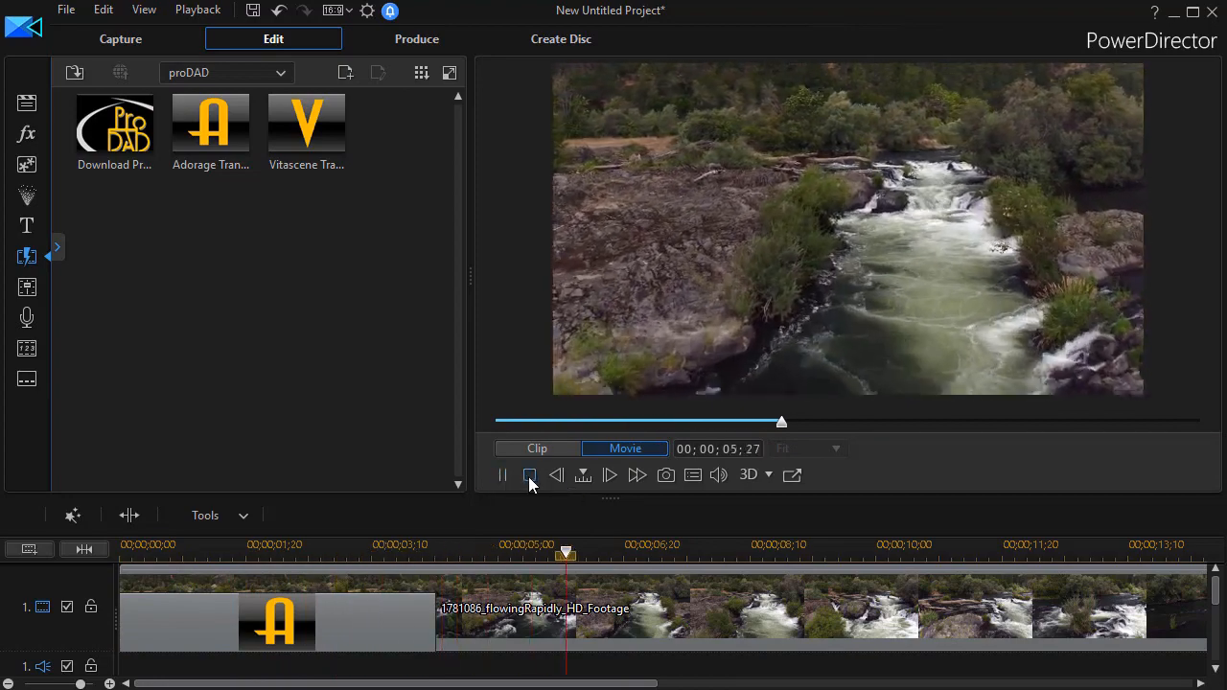
pyautogui.click(528, 475)
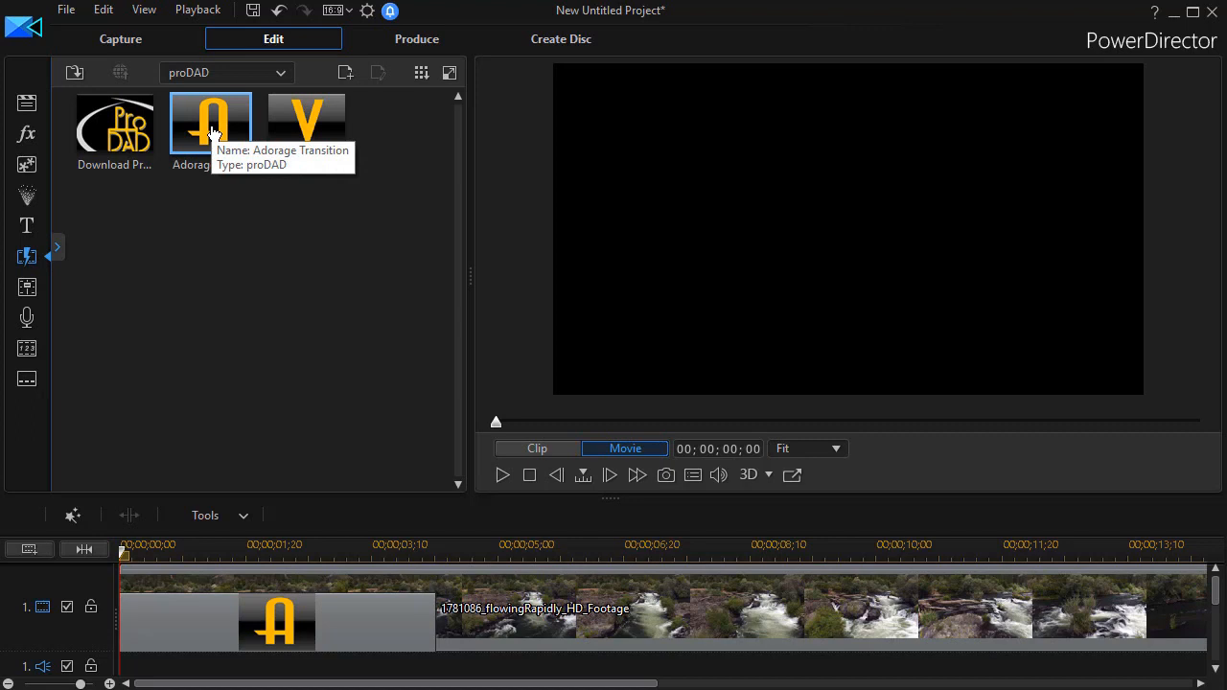
# Add an Adorage Transition to the end of the river clip and open its stand-alone effect editor.
pyautogui.moveTo(204, 125); pyautogui.dragTo(1072, 613)
pyautogui.moveTo(1155, 618); pyautogui.dragTo(1160, 616)
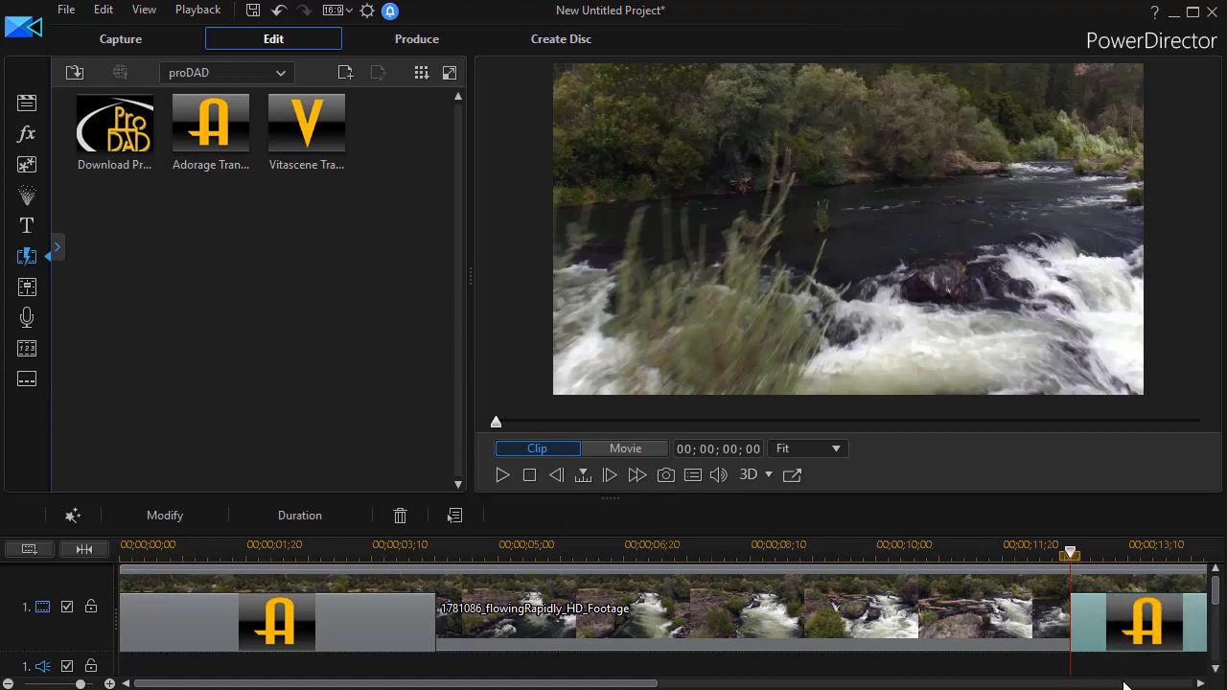
pyautogui.doubleClick(1151, 638)
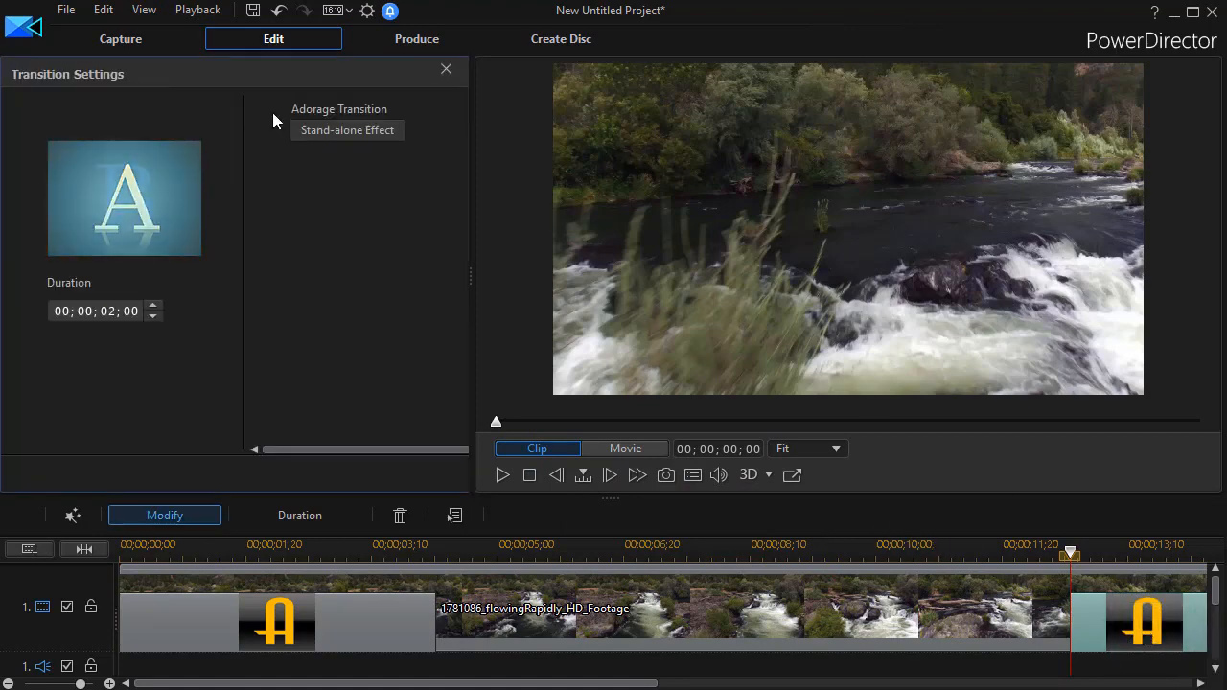
pyautogui.click(374, 136)
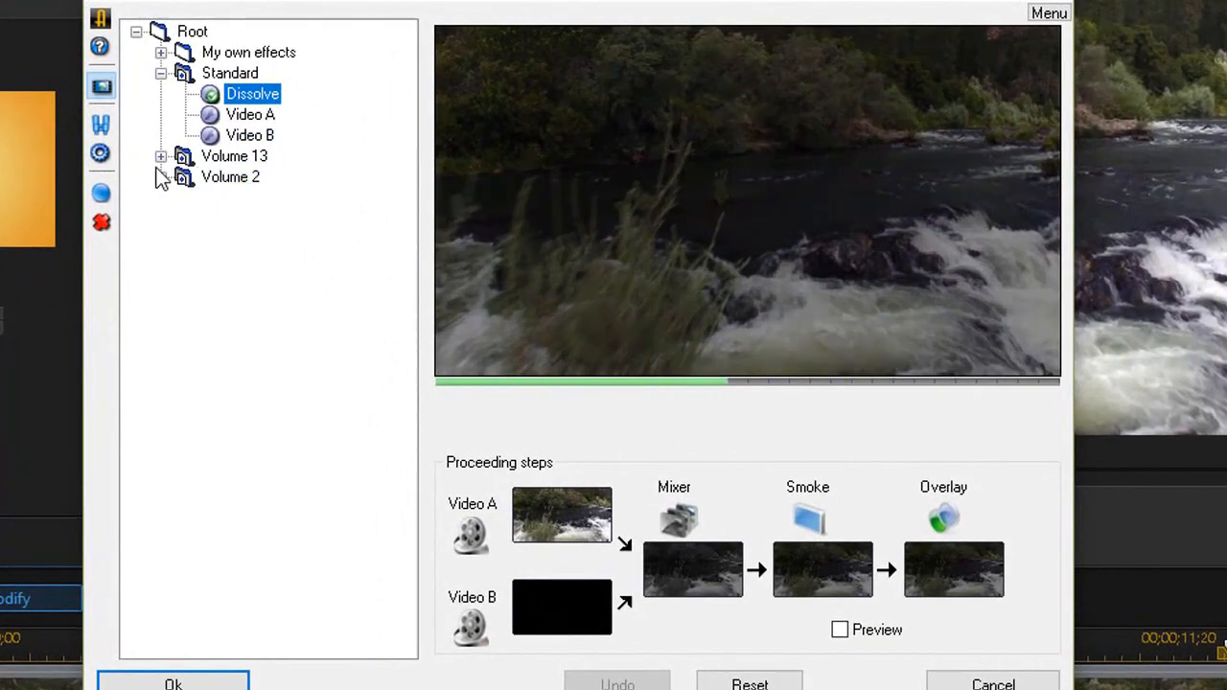
# Choose the Circle effect under Volume 2, Alpha-FX for the closing transition.
pyautogui.click(161, 176)
pyautogui.click(251, 199)
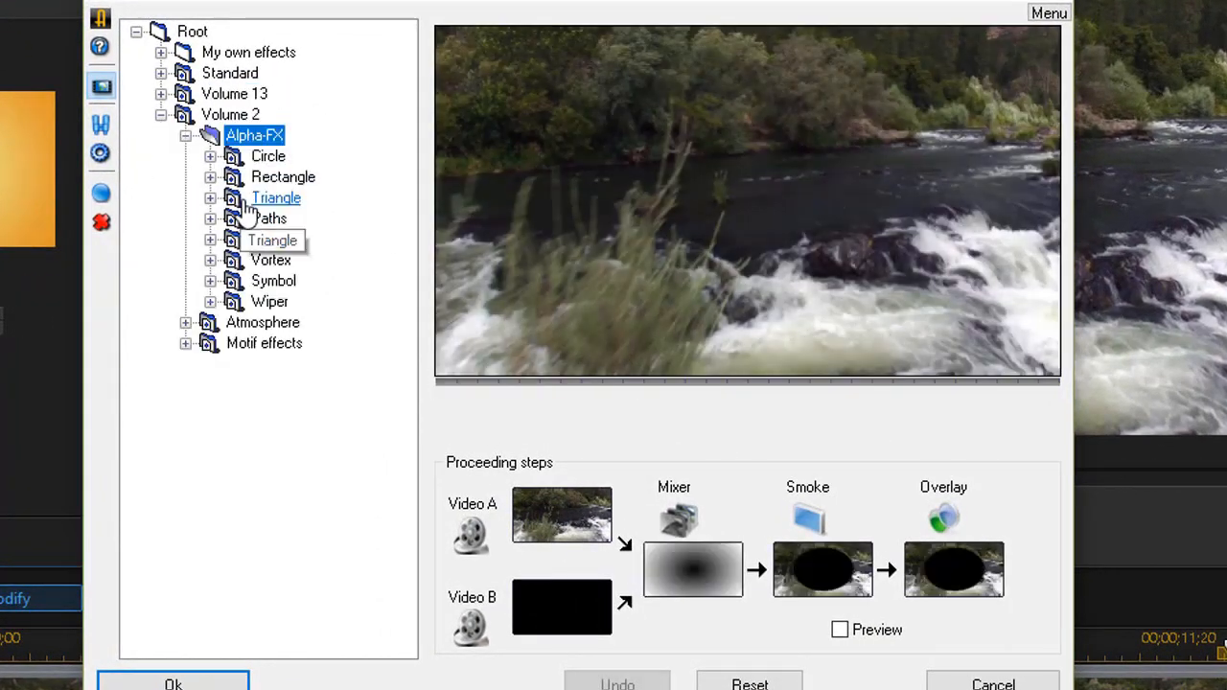
pyautogui.click(267, 158)
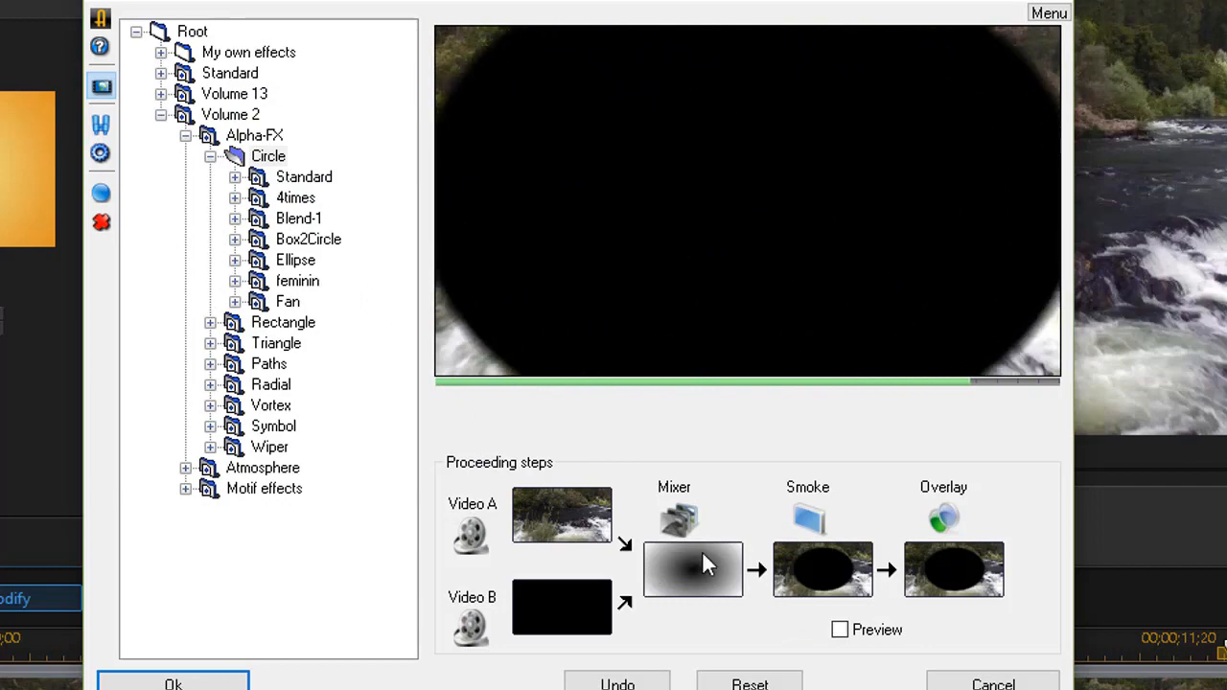
# Turn off Invert graphic for the closing transition's Mixer mask and confirm the Adorage effect.
pyautogui.click(688, 561)
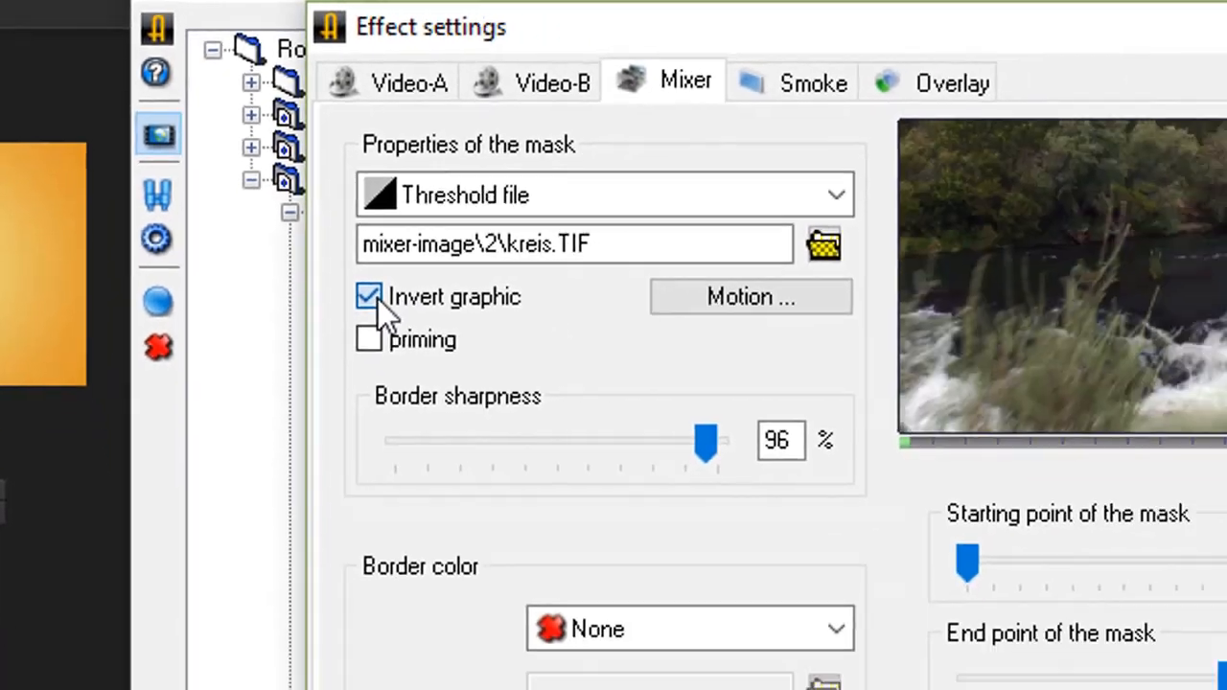
pyautogui.click(467, 369)
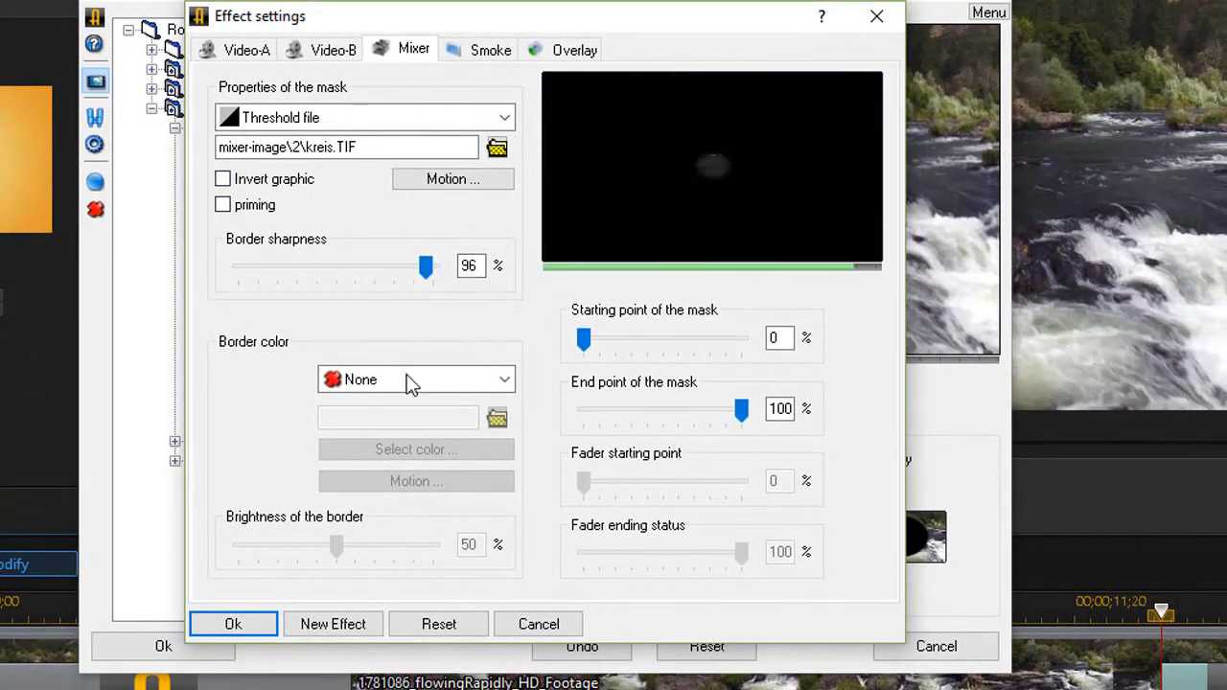
pyautogui.click(247, 623)
pyautogui.click(230, 642)
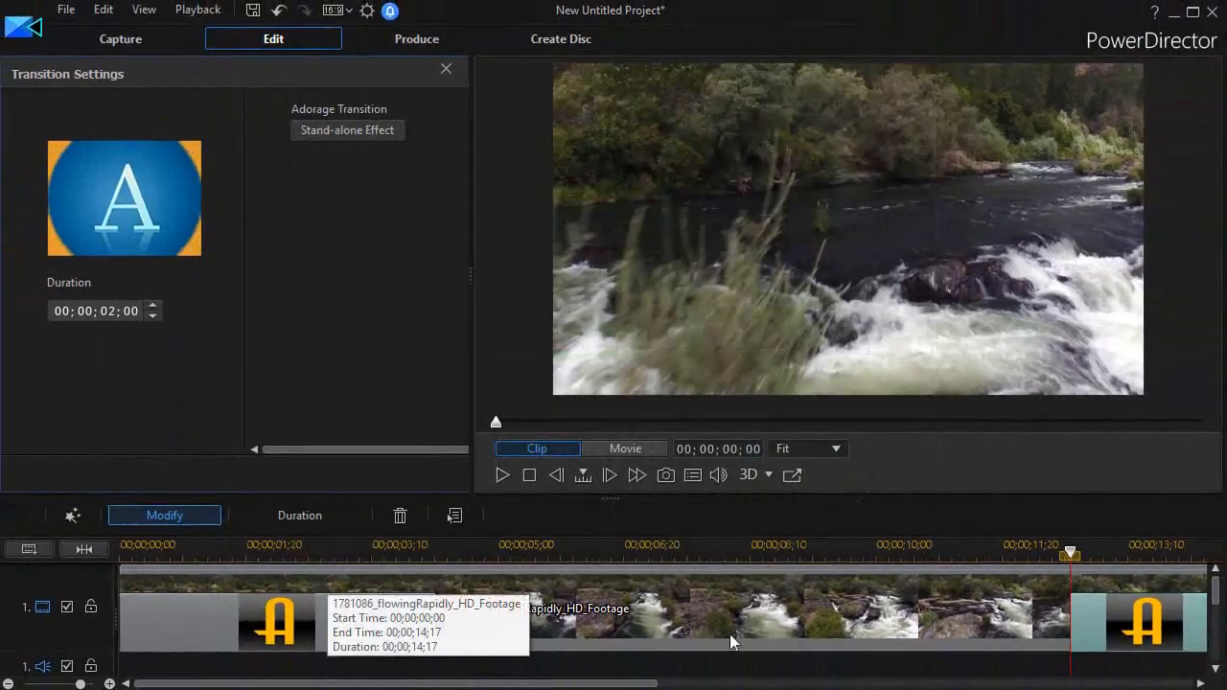
# Play the movie from about 00;00;10;16 to preview the closing circle transition.
pyautogui.click(1072, 555)
pyautogui.moveTo(1078, 562); pyautogui.dragTo(911, 572)
pyautogui.click(905, 583)
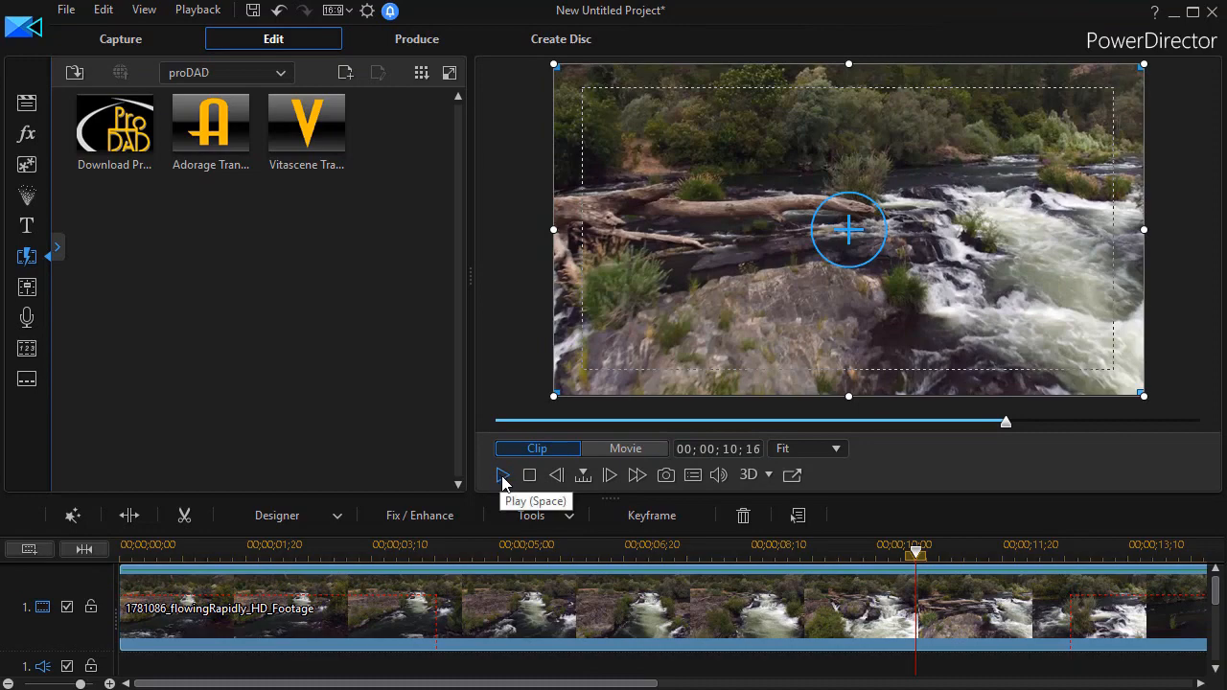
pyautogui.click(502, 476)
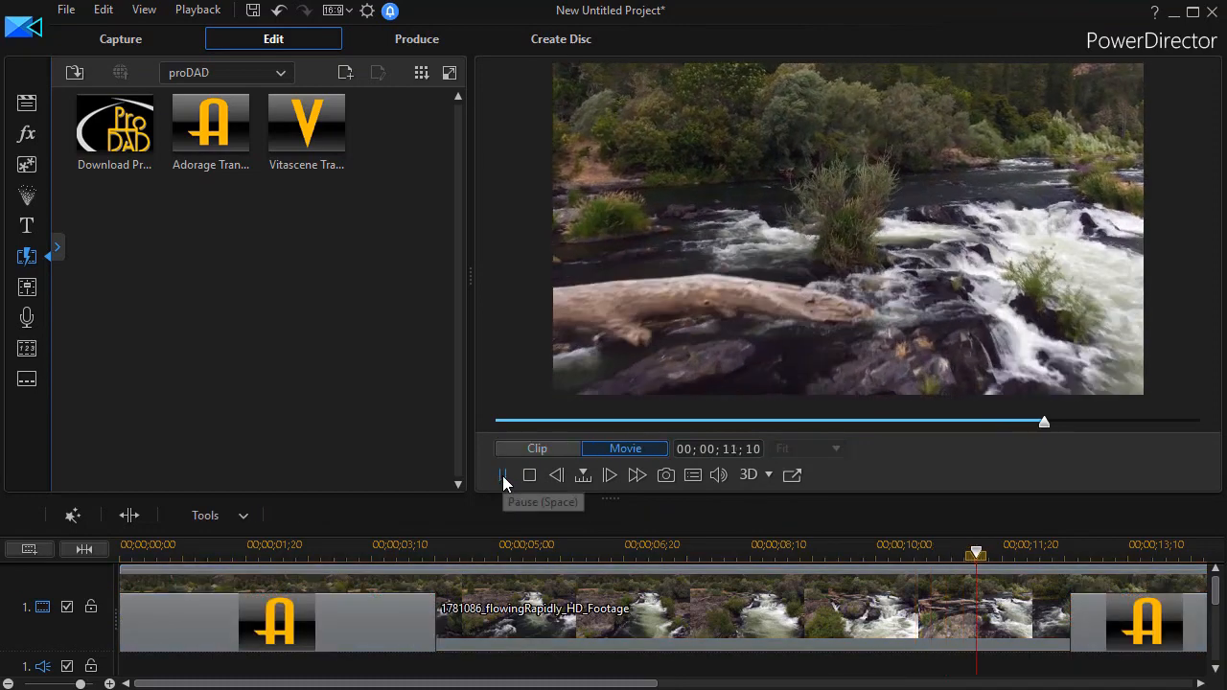